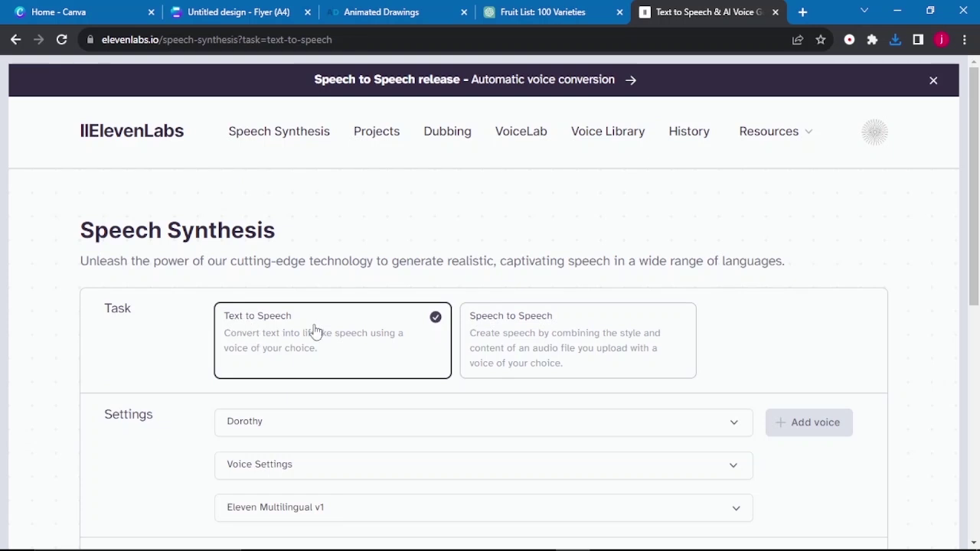
pyautogui.scroll(-2, 314, 331)
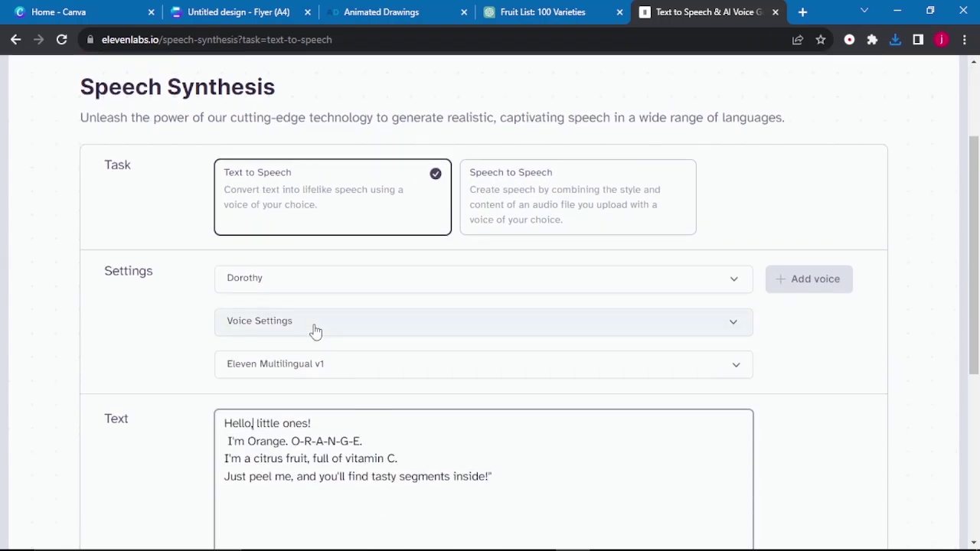
pyautogui.scroll(2, 314, 331)
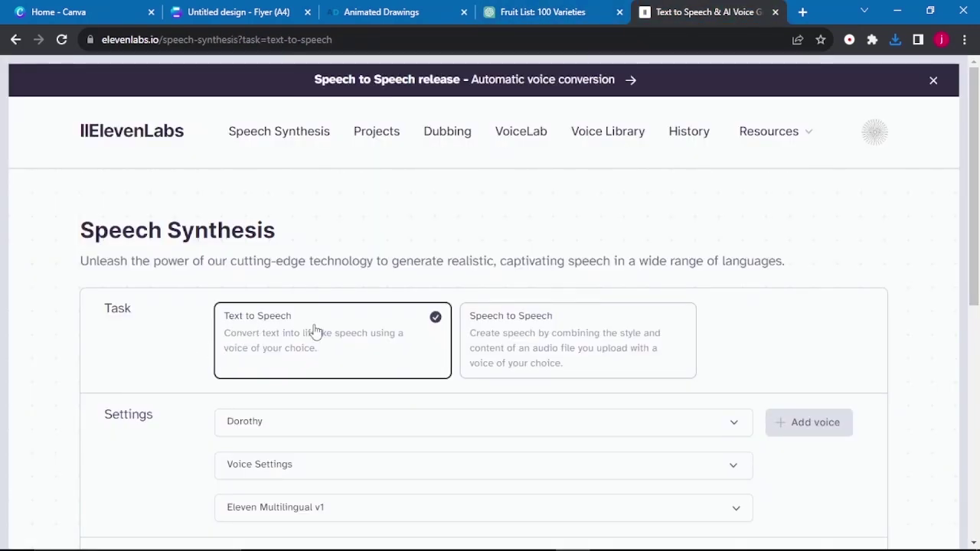
pyautogui.scroll(-2, 313, 331)
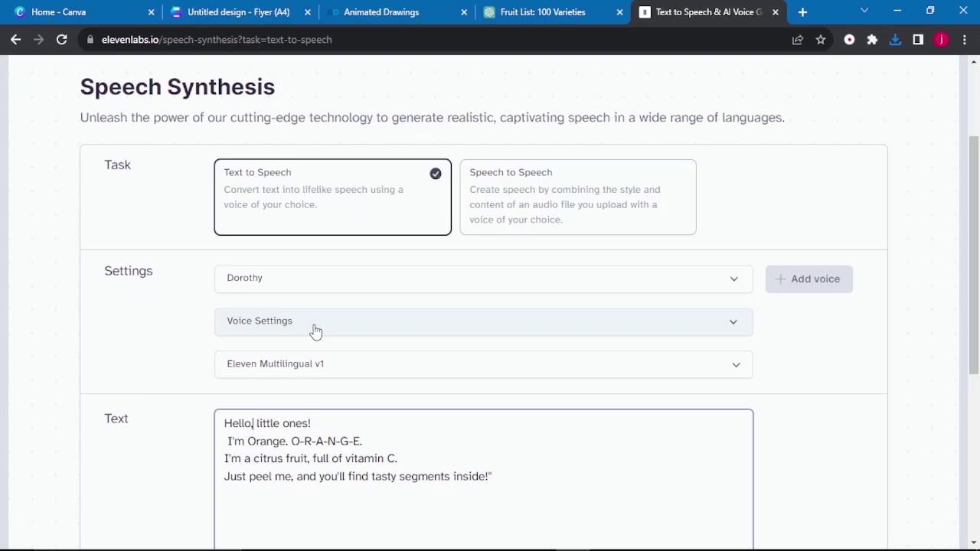
pyautogui.scroll(2, 314, 331)
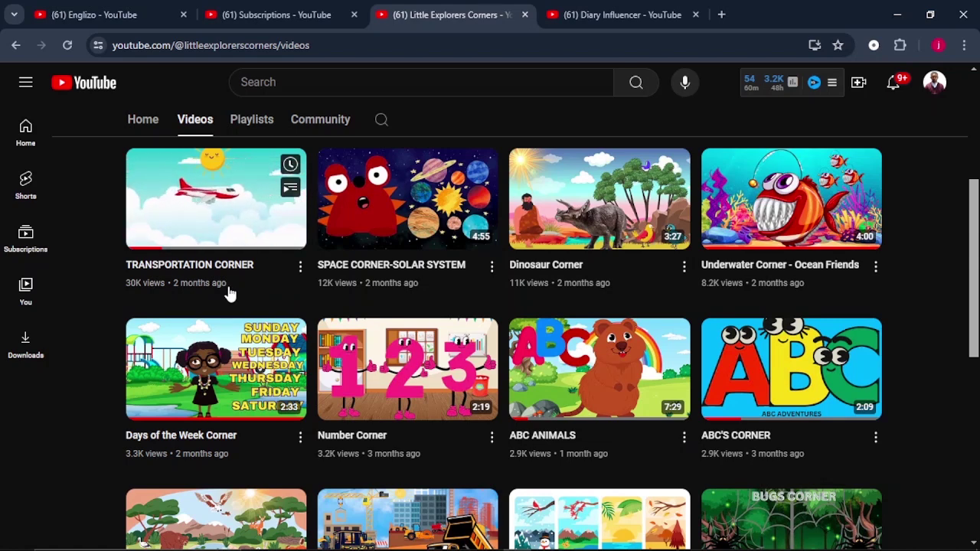
pyautogui.click(597, 22)
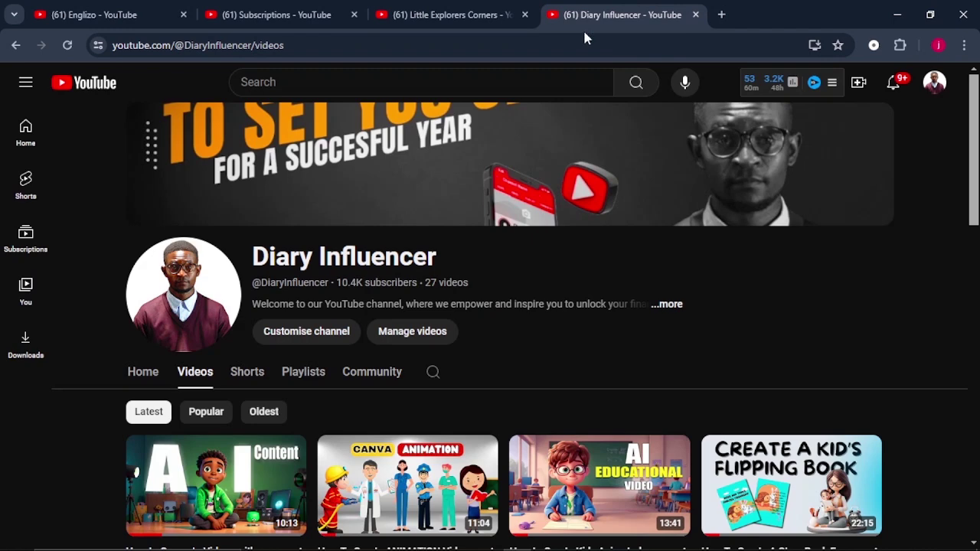
pyautogui.scroll(-1, 291, 385)
pyautogui.scroll(-2, 291, 386)
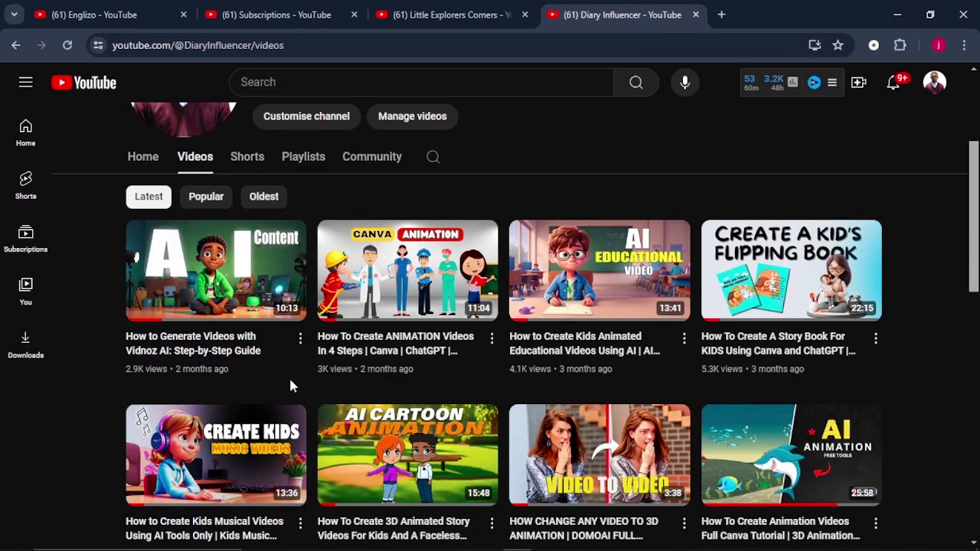
pyautogui.click(408, 23)
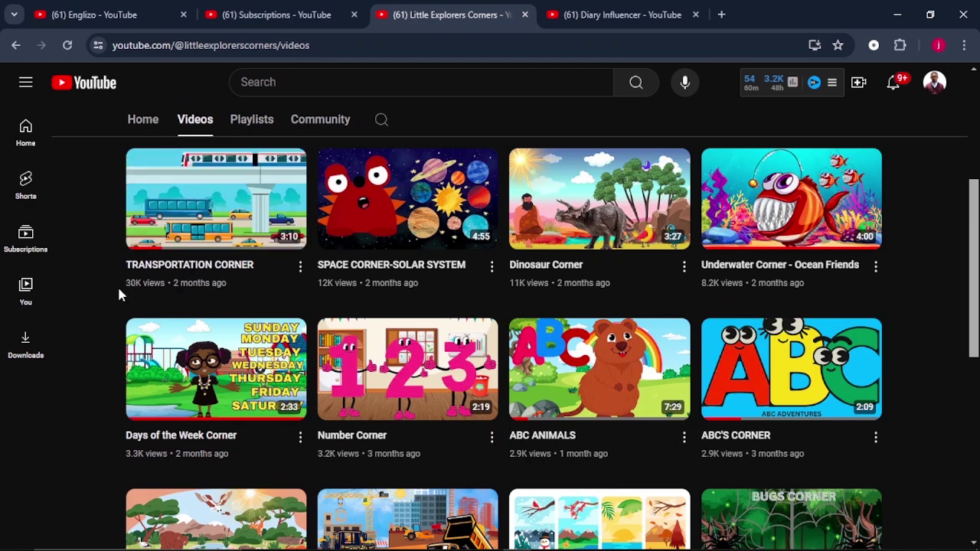
pyautogui.click(107, 23)
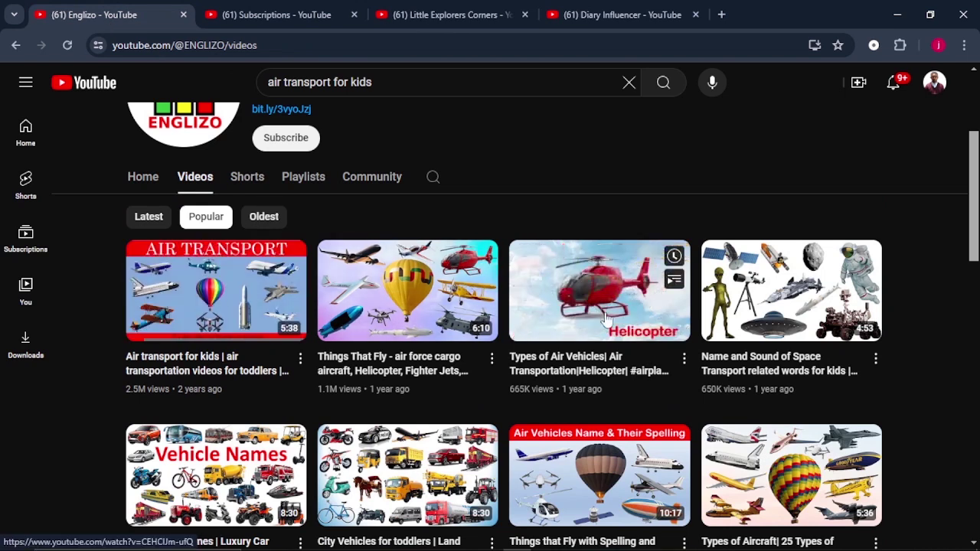
# - Return to the Little Explorers Corners videos sorted by Popular, leaving the Englizo air-transport videos
pyautogui.click(472, 11)
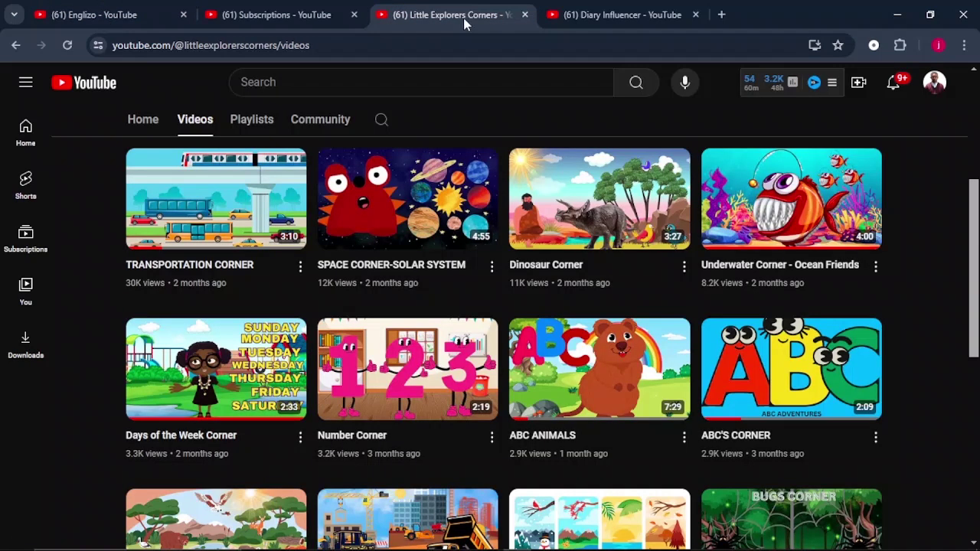